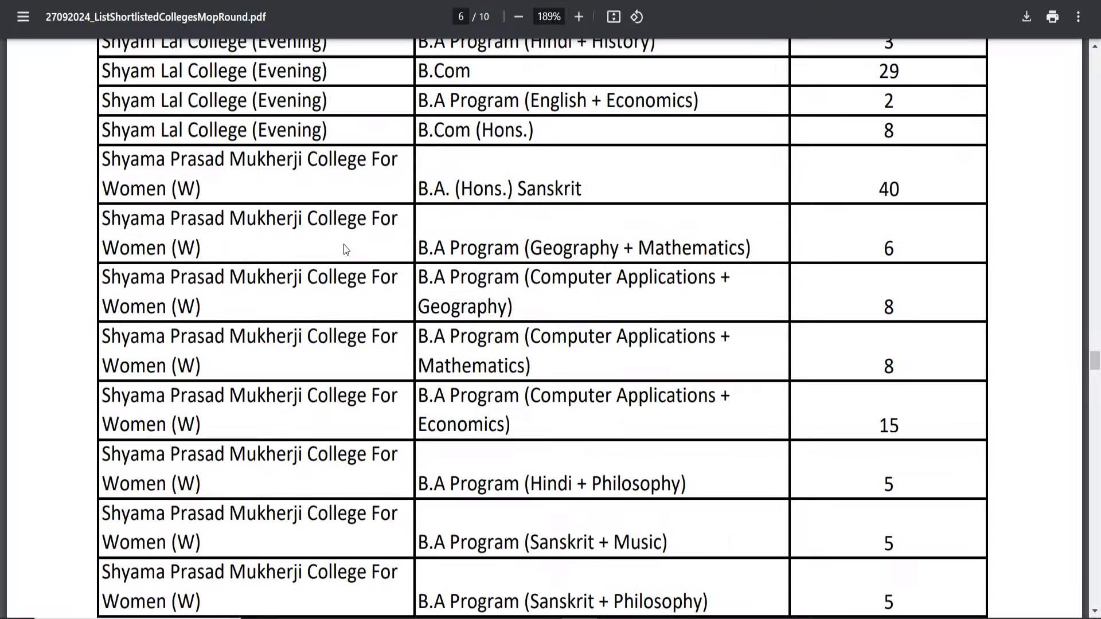
Step: Read through the remaining pages of the shortlisted colleges PDF for college, course and vacant seats, and close it
{"action": "scroll", "coordinate": [346, 250], "scroll_direction": "down", "scroll_amount": 19}
{"action": "scroll", "coordinate": [346, 250], "scroll_direction": "down", "scroll_amount": 20}
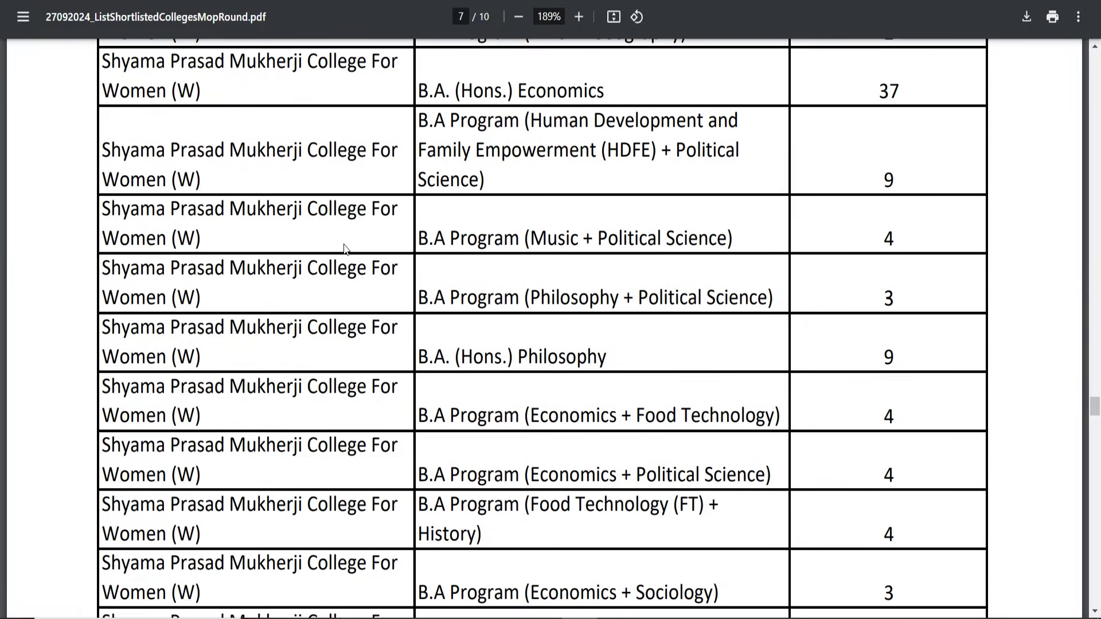
{"action": "scroll", "coordinate": [345, 249], "scroll_direction": "down", "scroll_amount": 19}
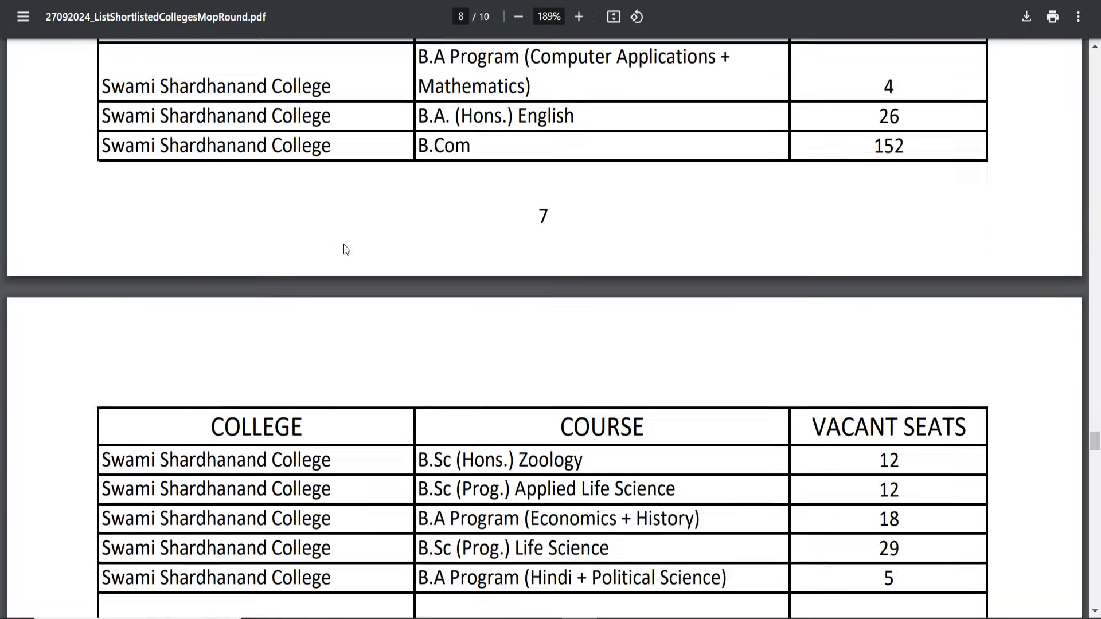
{"action": "scroll", "coordinate": [346, 250], "scroll_direction": "down", "scroll_amount": 20}
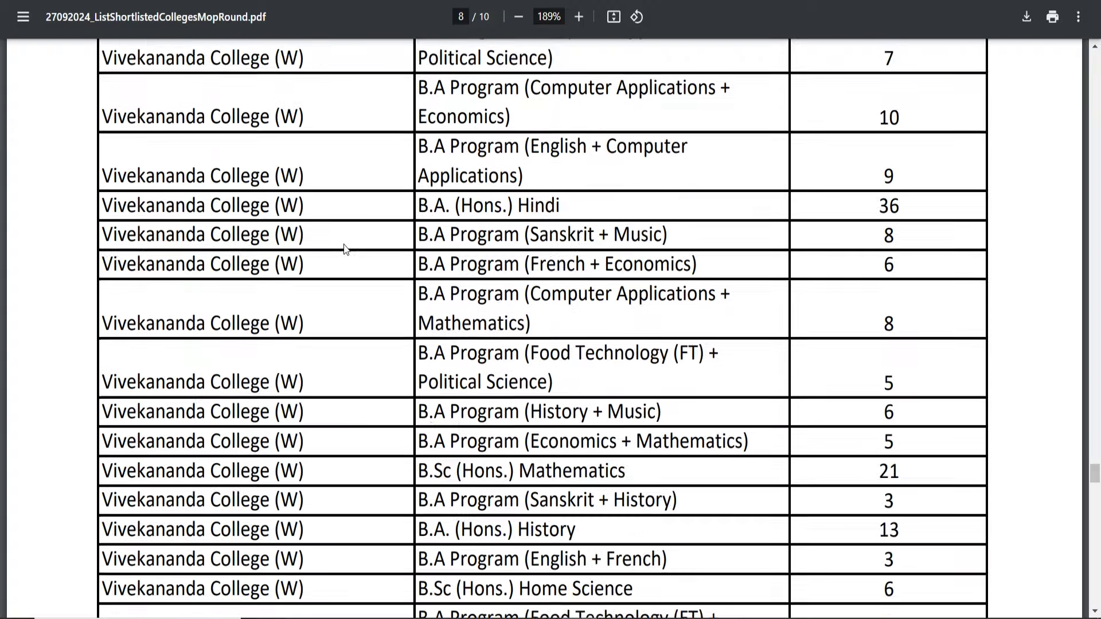
{"action": "scroll", "coordinate": [346, 250], "scroll_direction": "down", "scroll_amount": 13}
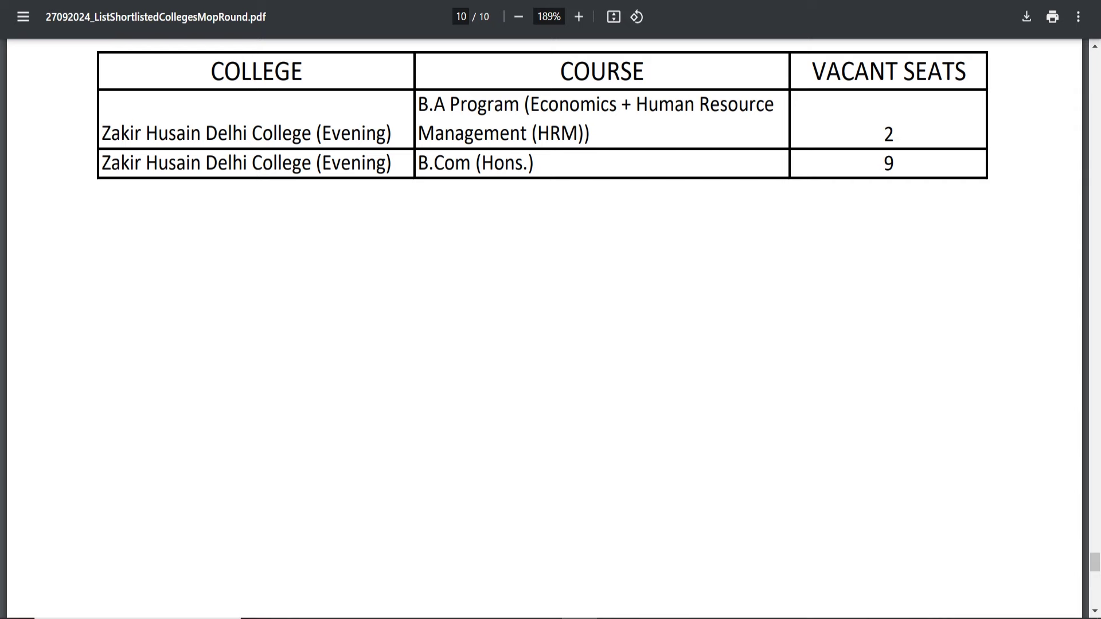
{"action": "key", "text": "ctrl+w"}
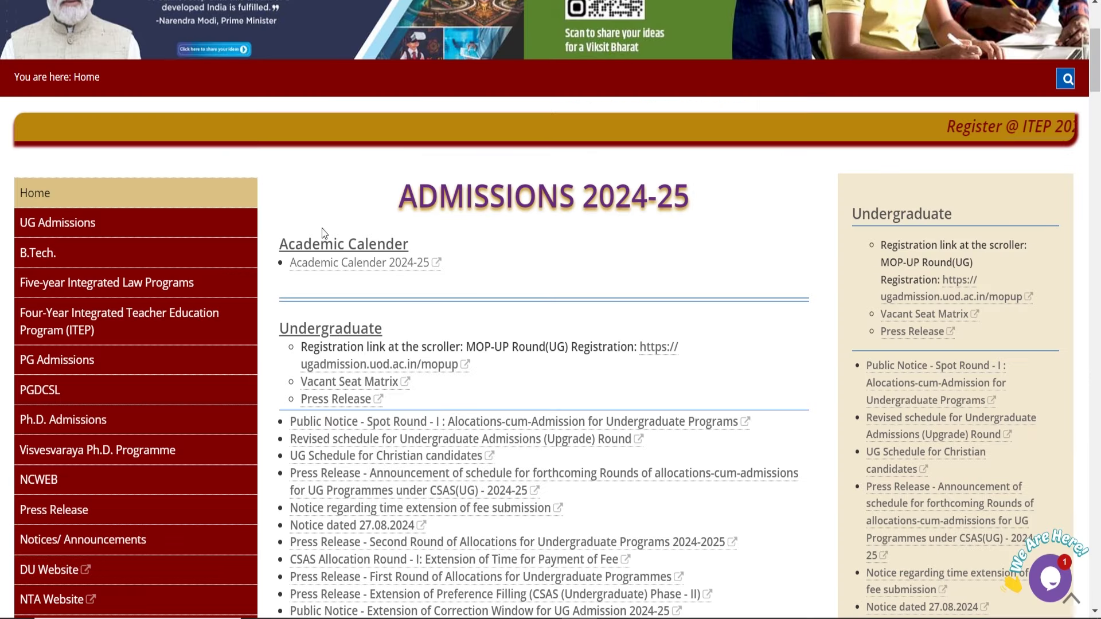
Step: Switch to the vacant seats table in Excel and select the whole VACANT SEATS column
{"action": "left_click", "coordinate": [446, 377]}
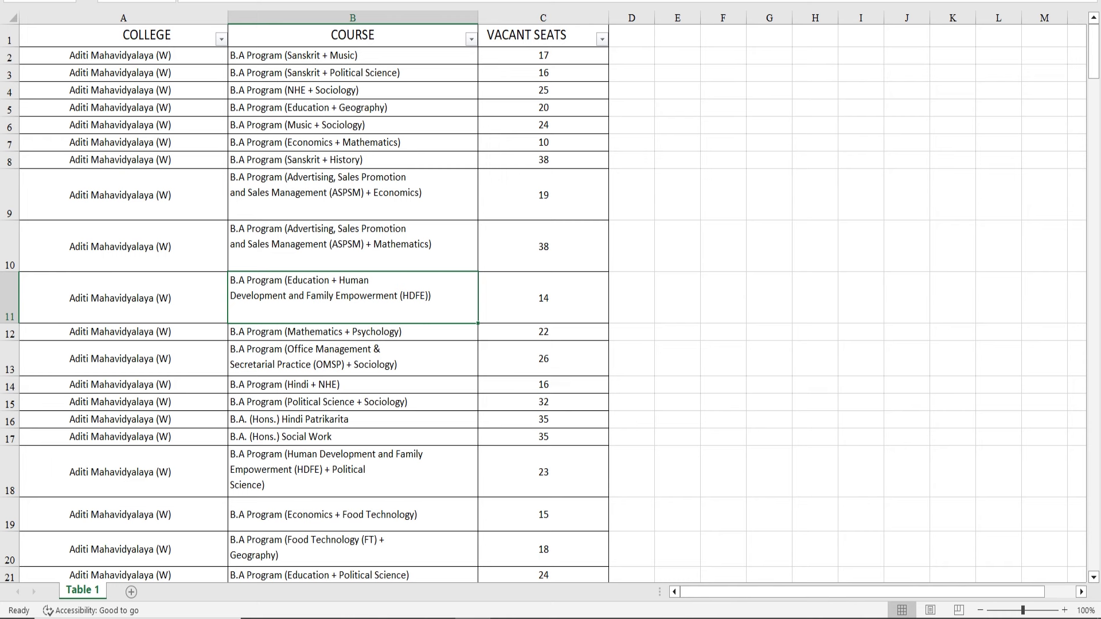
{"action": "left_click", "coordinate": [569, 12]}
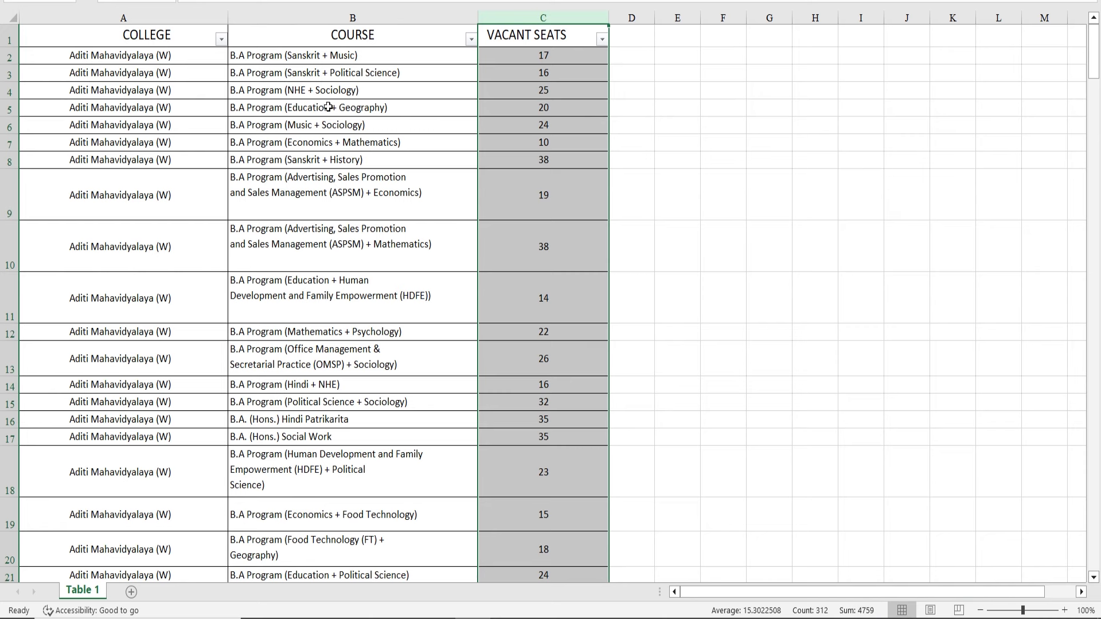
Step: Examine the full list of courses offered in the COURSE column's filter, enlarging it to show the complete names
{"action": "left_click", "coordinate": [471, 39]}
{"action": "left_click", "coordinate": [472, 40]}
{"action": "left_click", "coordinate": [472, 39]}
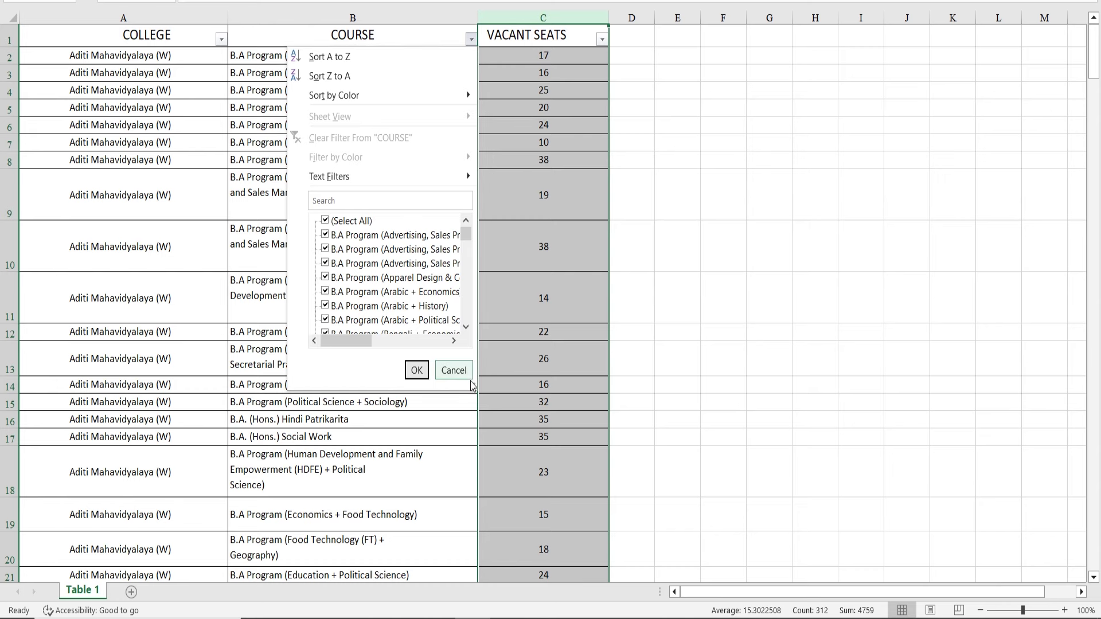
{"action": "left_click_drag", "start_coordinate": [473, 385], "coordinate": [979, 518]}
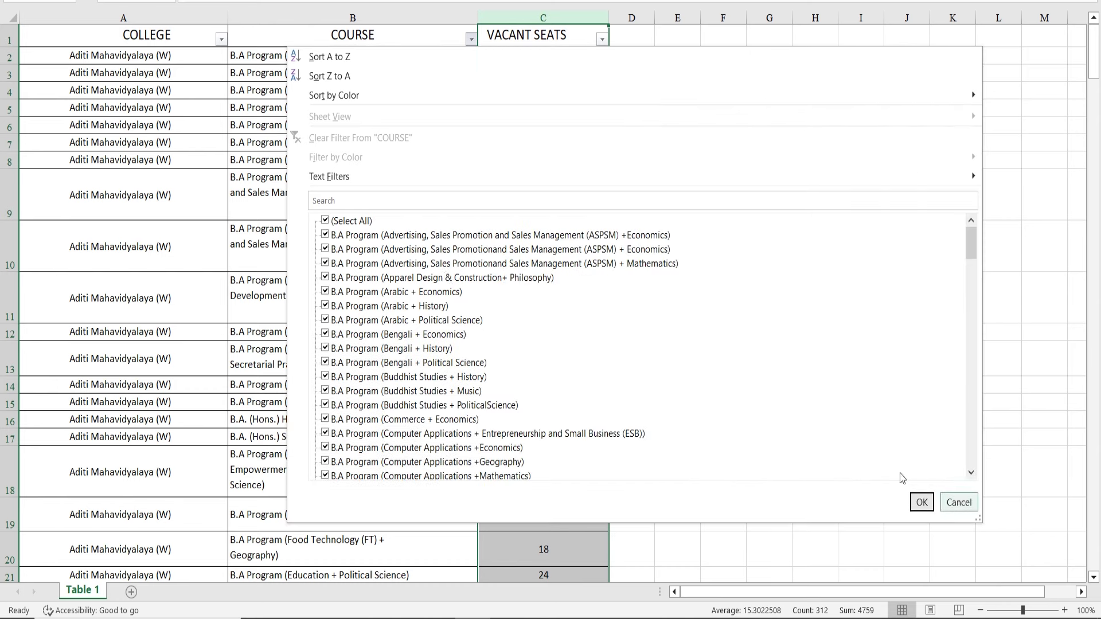
{"action": "scroll", "coordinate": [438, 267], "scroll_direction": "down", "scroll_amount": 1}
{"action": "scroll", "coordinate": [415, 246], "scroll_direction": "up", "scroll_amount": 1}
{"action": "scroll", "coordinate": [424, 281], "scroll_direction": "down", "scroll_amount": 4}
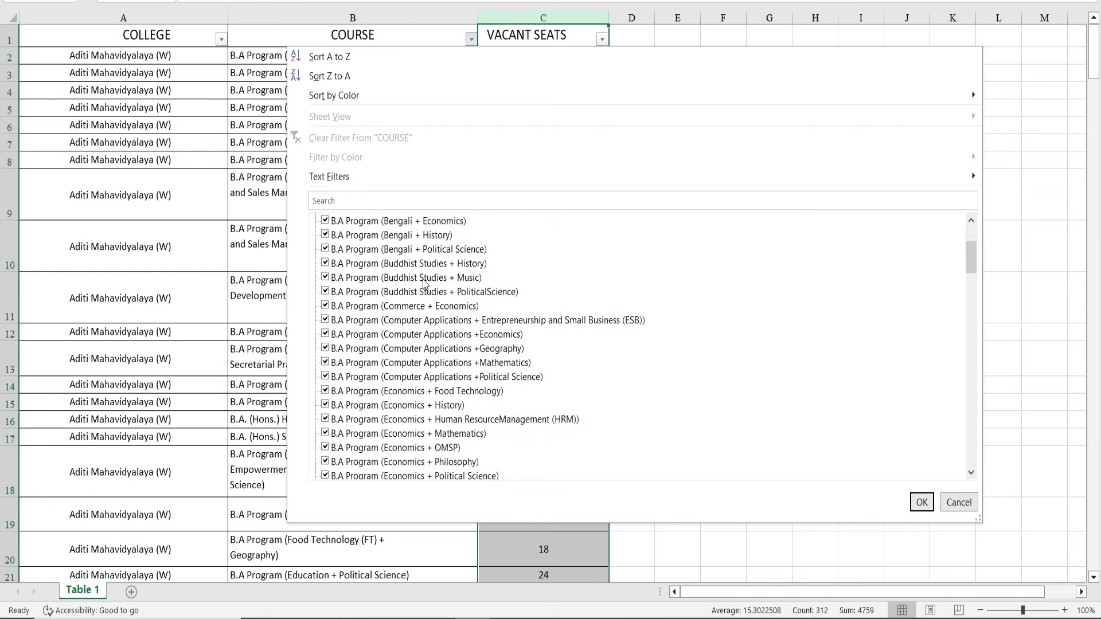
{"action": "scroll", "coordinate": [424, 281], "scroll_direction": "down", "scroll_amount": 5}
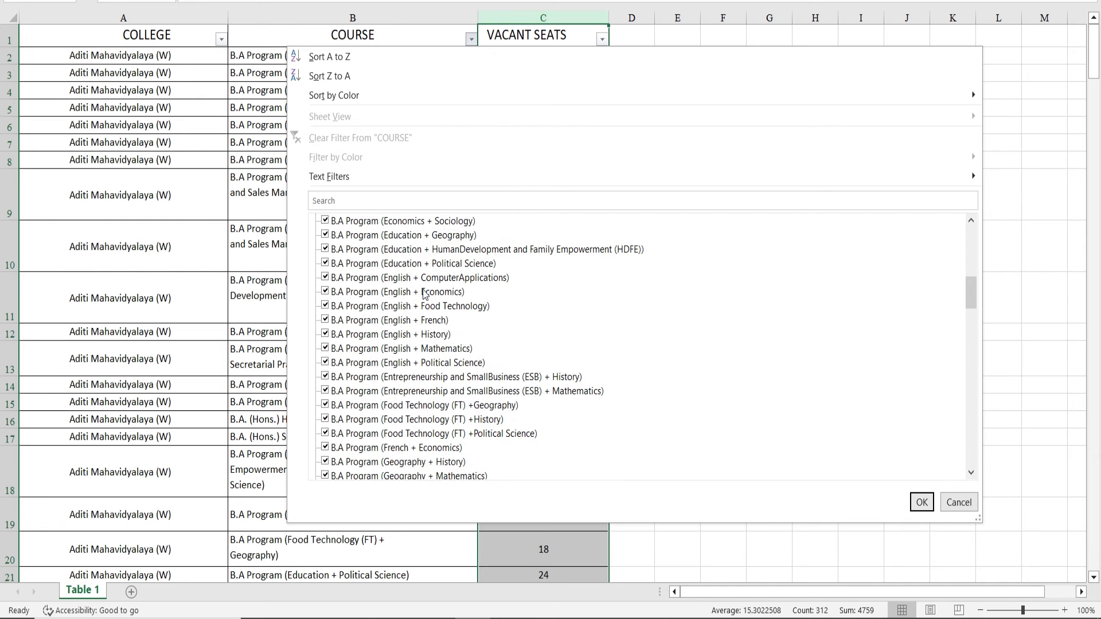
{"action": "scroll", "coordinate": [424, 295], "scroll_direction": "down", "scroll_amount": 10}
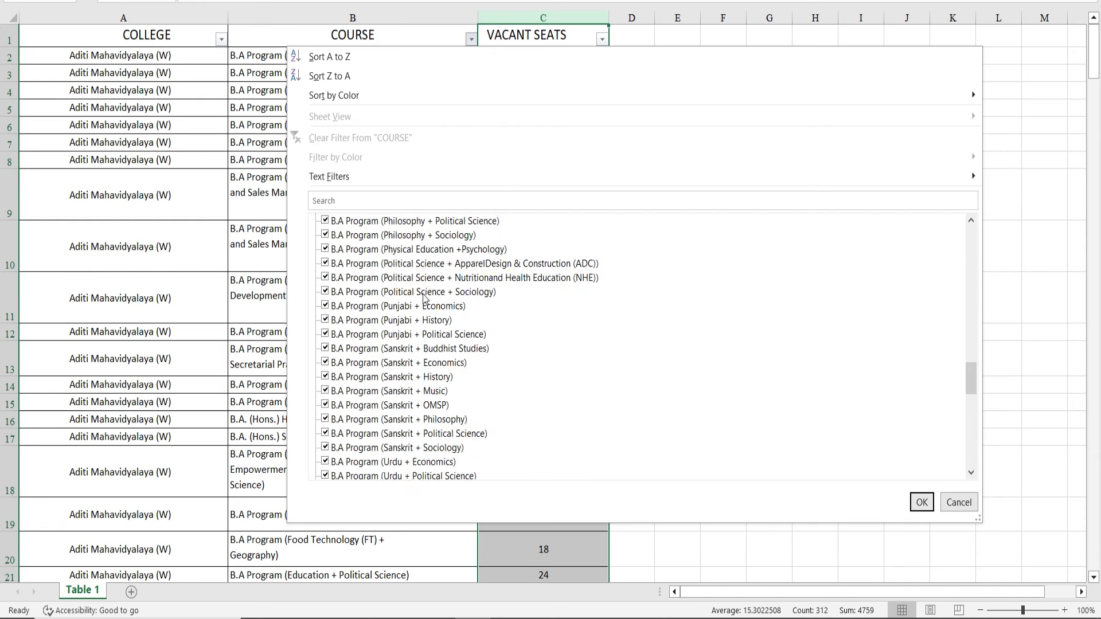
{"action": "scroll", "coordinate": [424, 295], "scroll_direction": "down", "scroll_amount": 8}
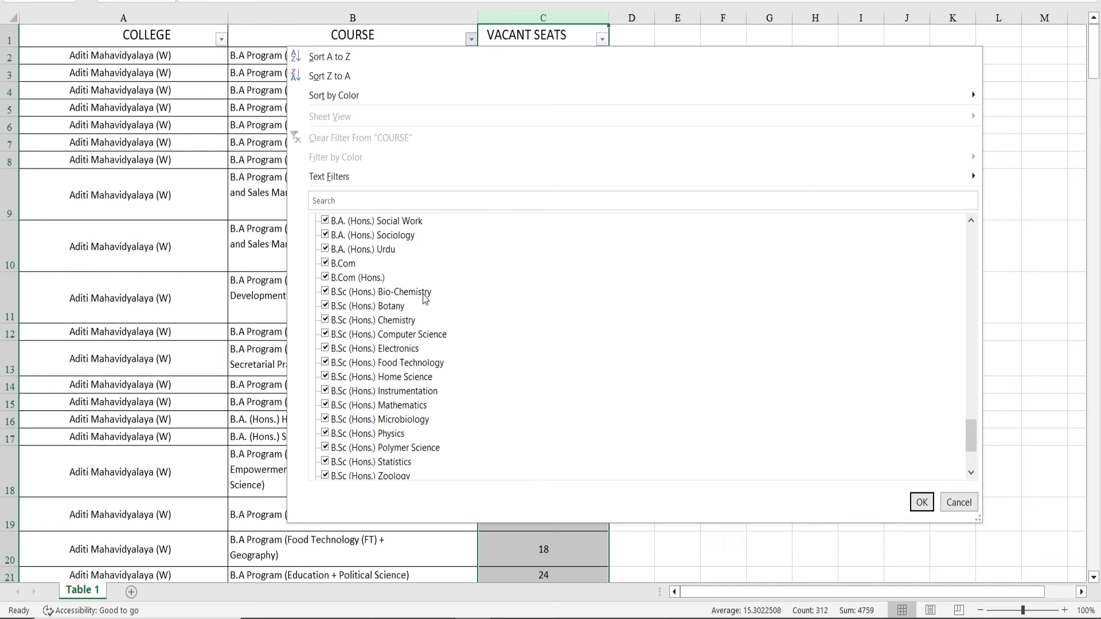
{"action": "scroll", "coordinate": [425, 296], "scroll_direction": "down", "scroll_amount": 8}
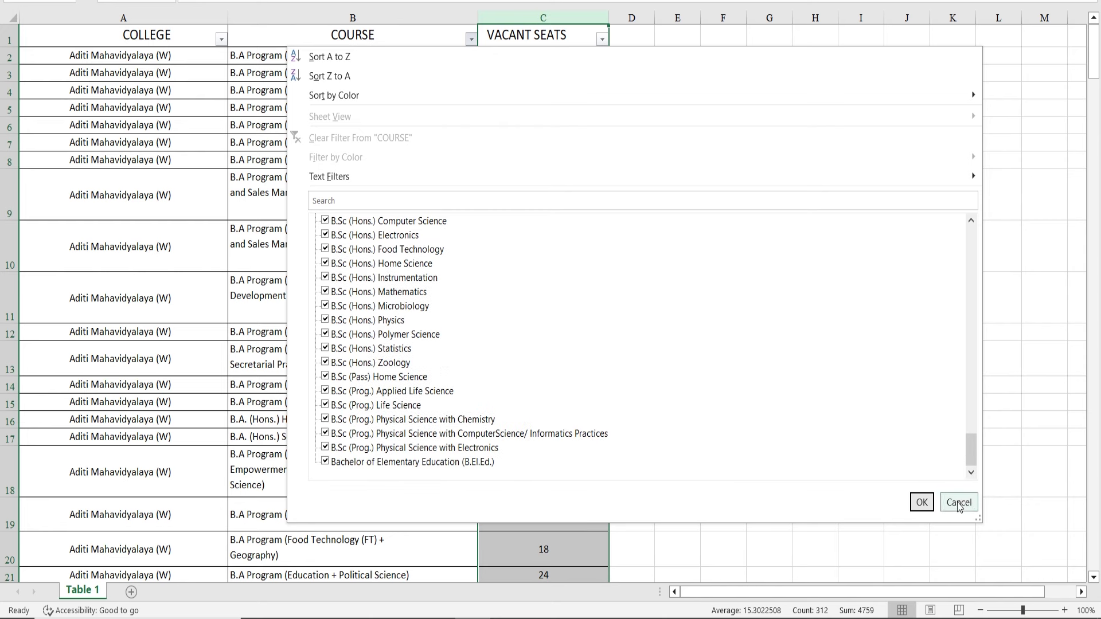
{"action": "scroll", "coordinate": [410, 292], "scroll_direction": "up", "scroll_amount": 4}
{"action": "scroll", "coordinate": [410, 292], "scroll_direction": "up", "scroll_amount": 20}
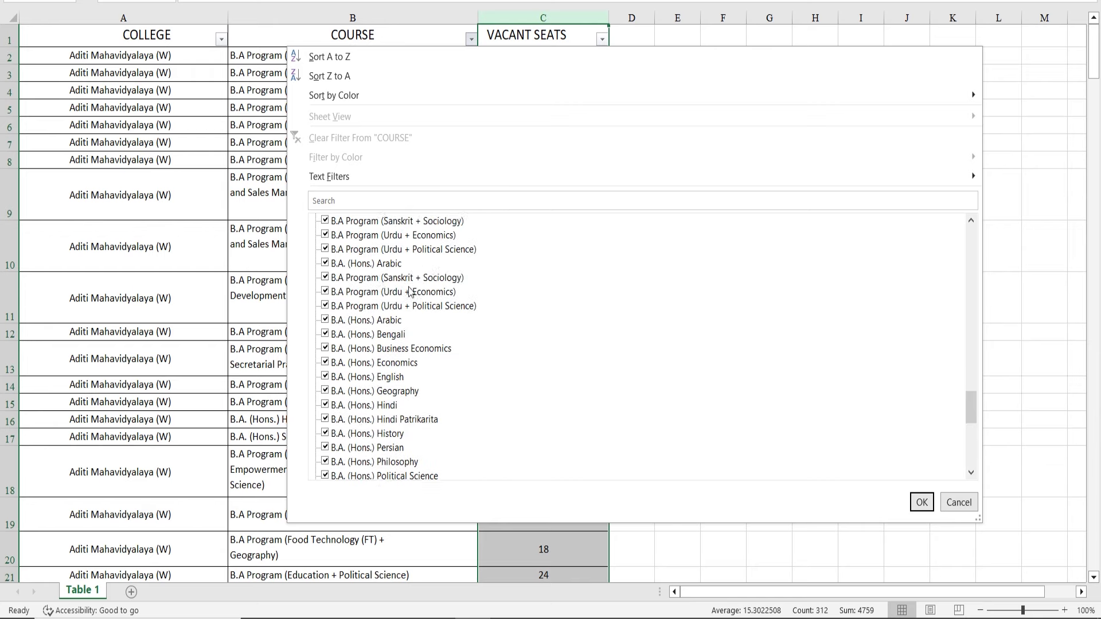
{"action": "scroll", "coordinate": [410, 292], "scroll_direction": "up", "scroll_amount": 13}
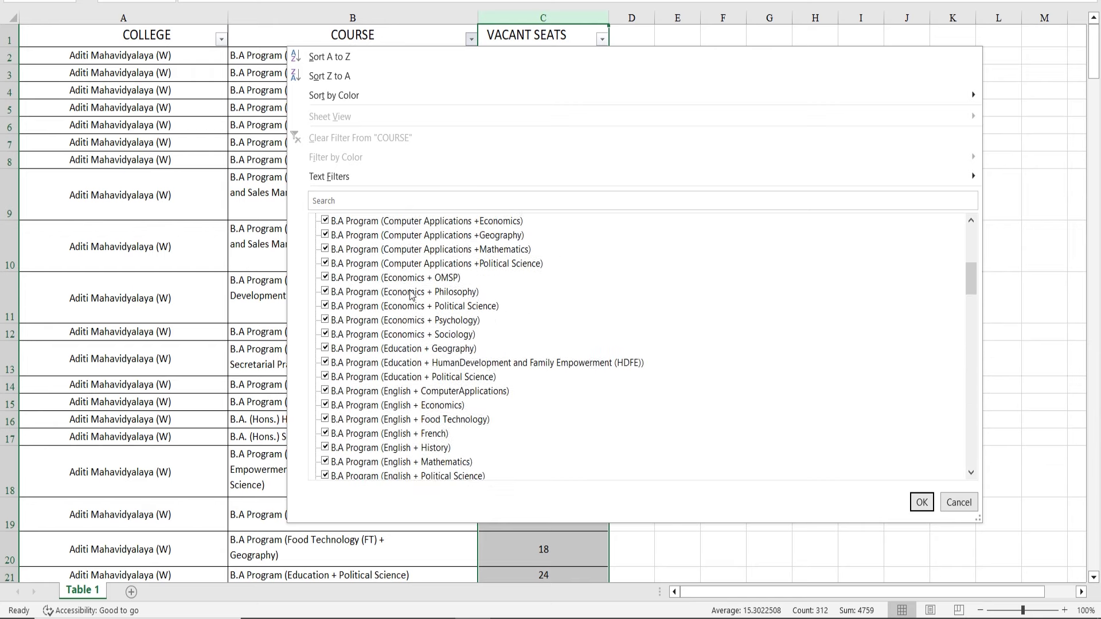
Step: Filter the COURSE column by the search text "b.c" to show only B.Com and B.Com (Hons.)
{"action": "left_click", "coordinate": [724, 203]}
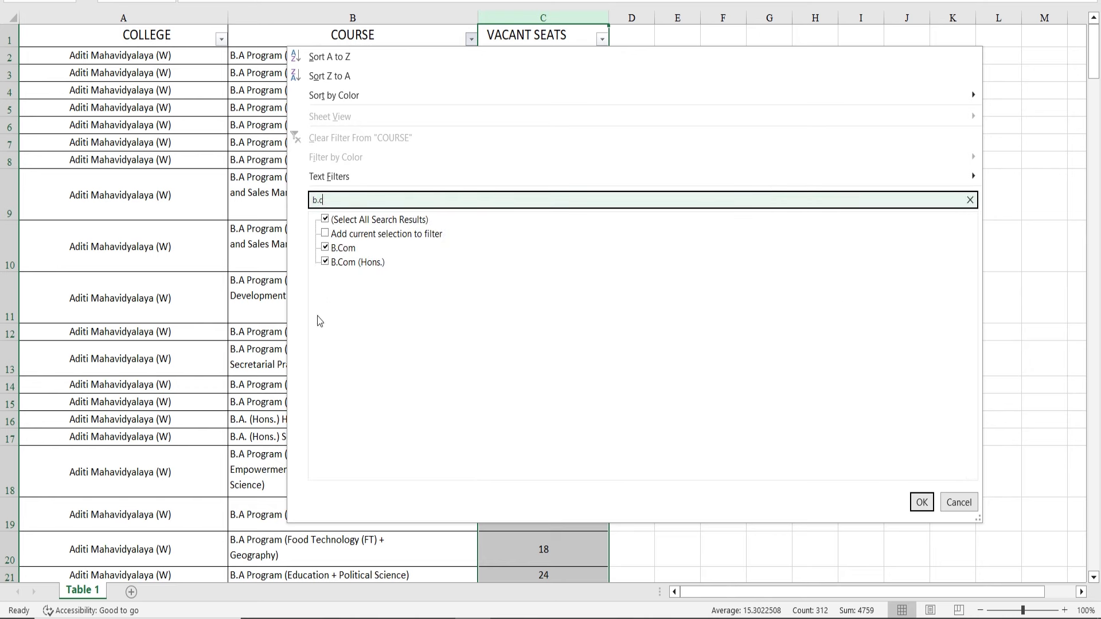
{"action": "left_click", "coordinate": [920, 503]}
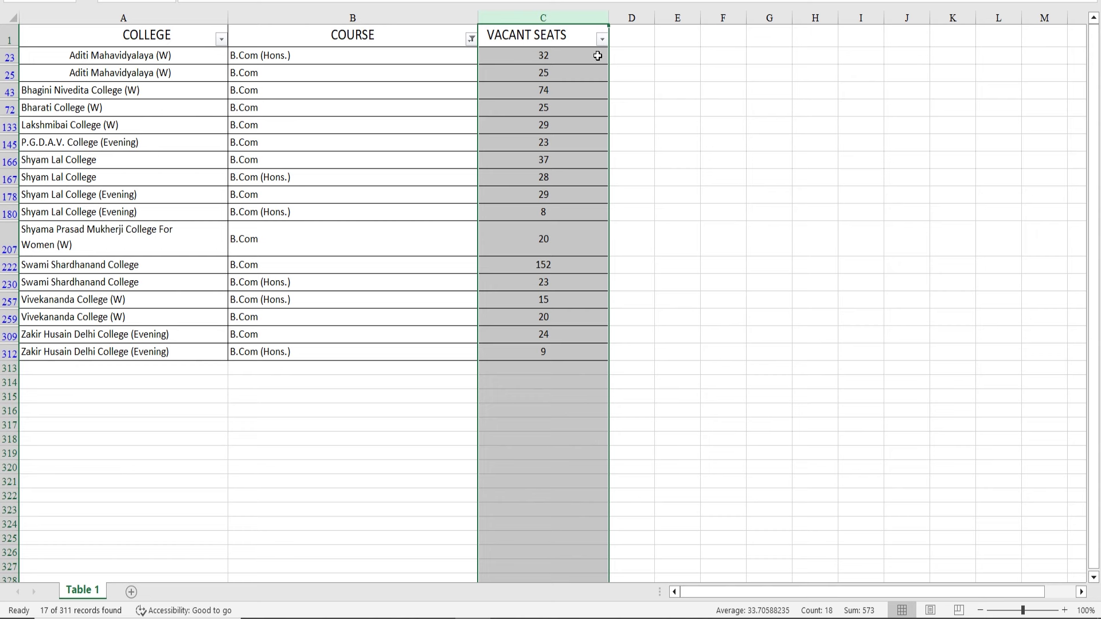
Step: Reset the COURSE filter from the B.Com courses to all courses
{"action": "left_click", "coordinate": [471, 39]}
{"action": "left_click", "coordinate": [325, 221]}
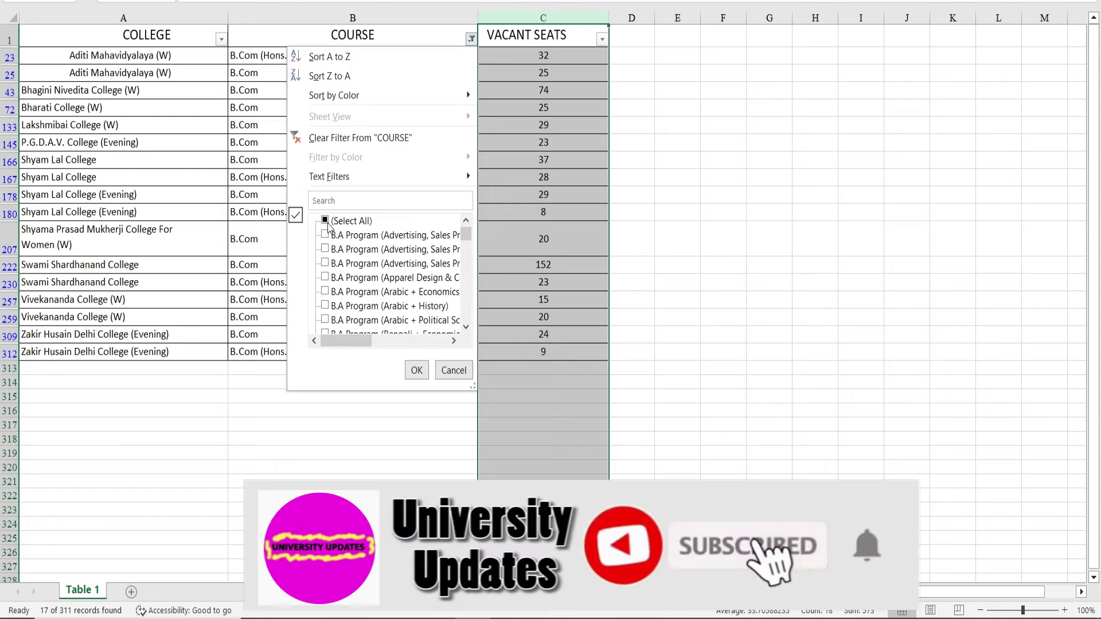
{"action": "left_click", "coordinate": [416, 370]}
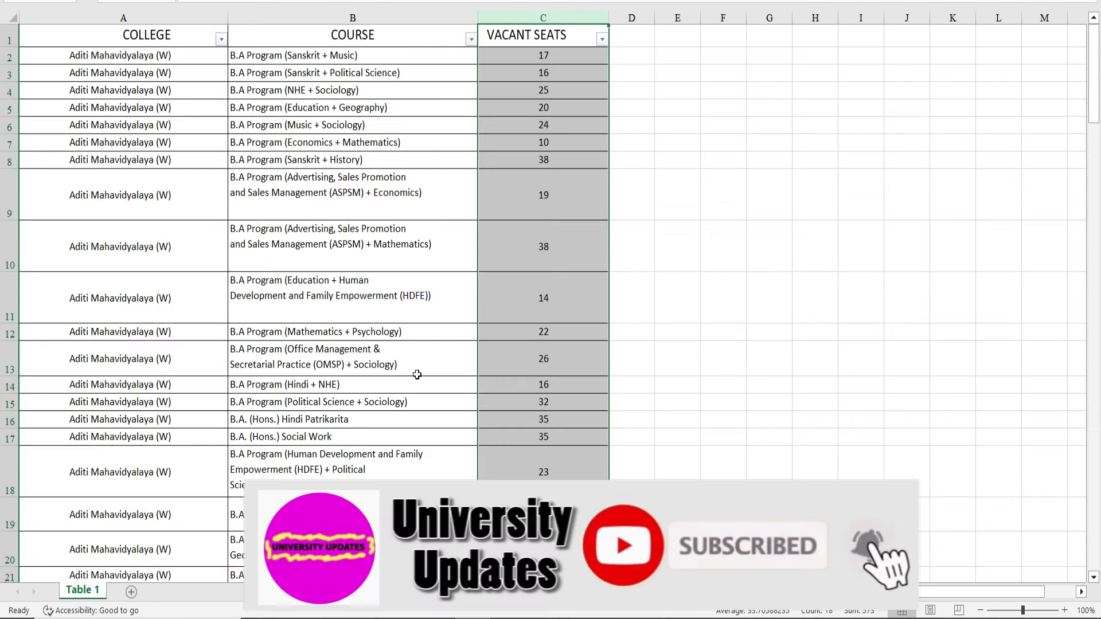
Step: Filter the COURSE column by the search text "b.a" and review the vacant seats of the matching courses
{"action": "left_click", "coordinate": [470, 38]}
{"action": "left_click", "coordinate": [376, 201]}
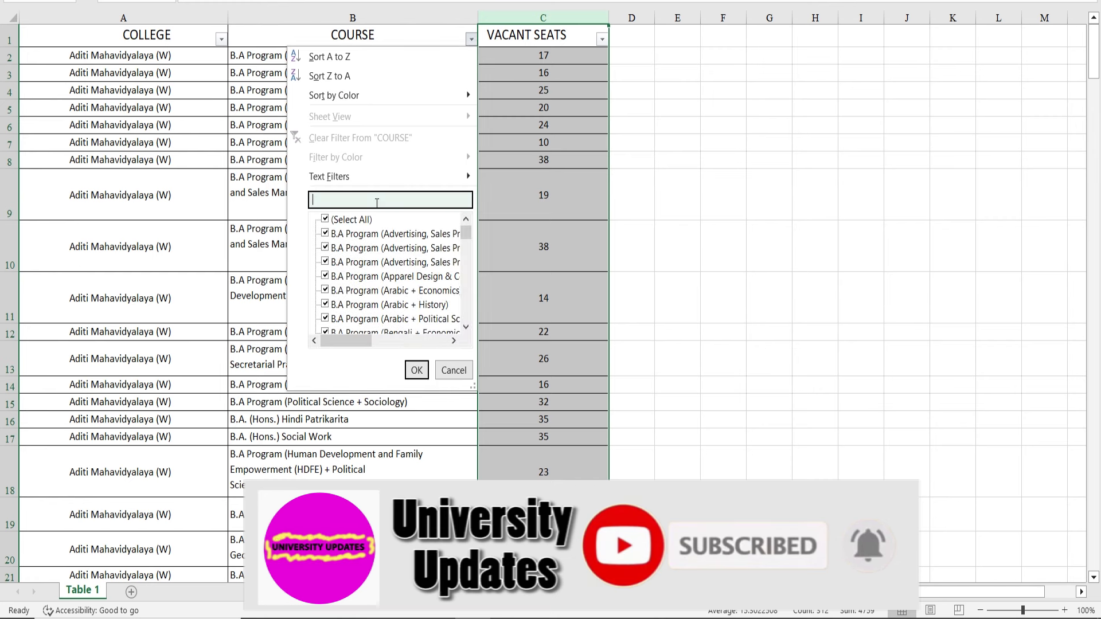
{"action": "type", "text": "b.a"}
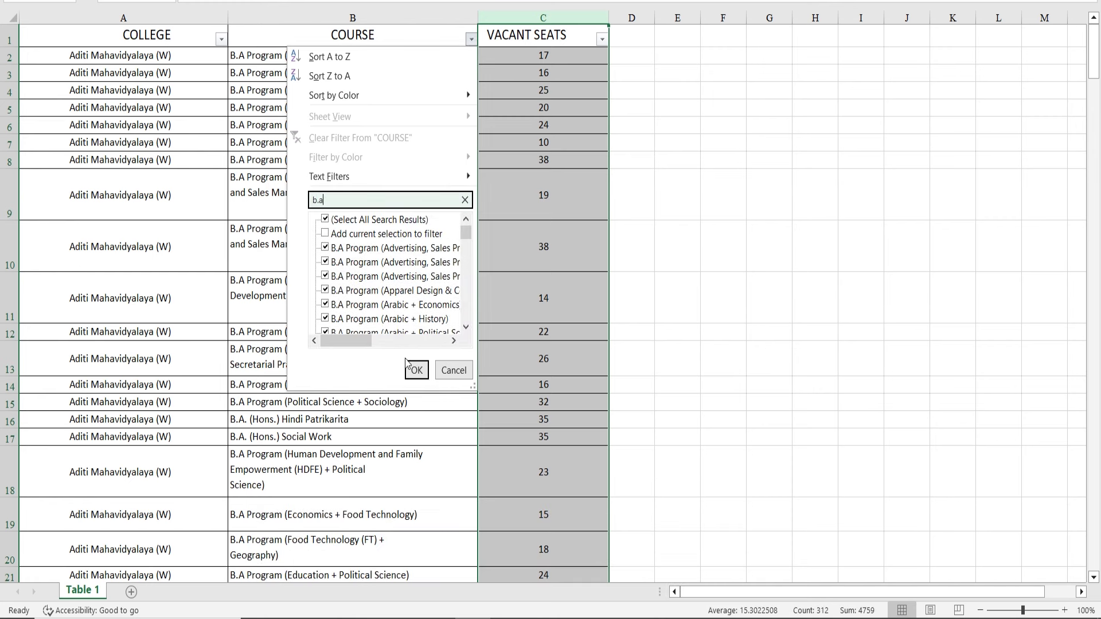
{"action": "left_click_drag", "start_coordinate": [474, 384], "coordinate": [924, 491]}
{"action": "scroll", "coordinate": [716, 306], "scroll_direction": "down", "scroll_amount": 6}
{"action": "scroll", "coordinate": [715, 305], "scroll_direction": "down", "scroll_amount": 8}
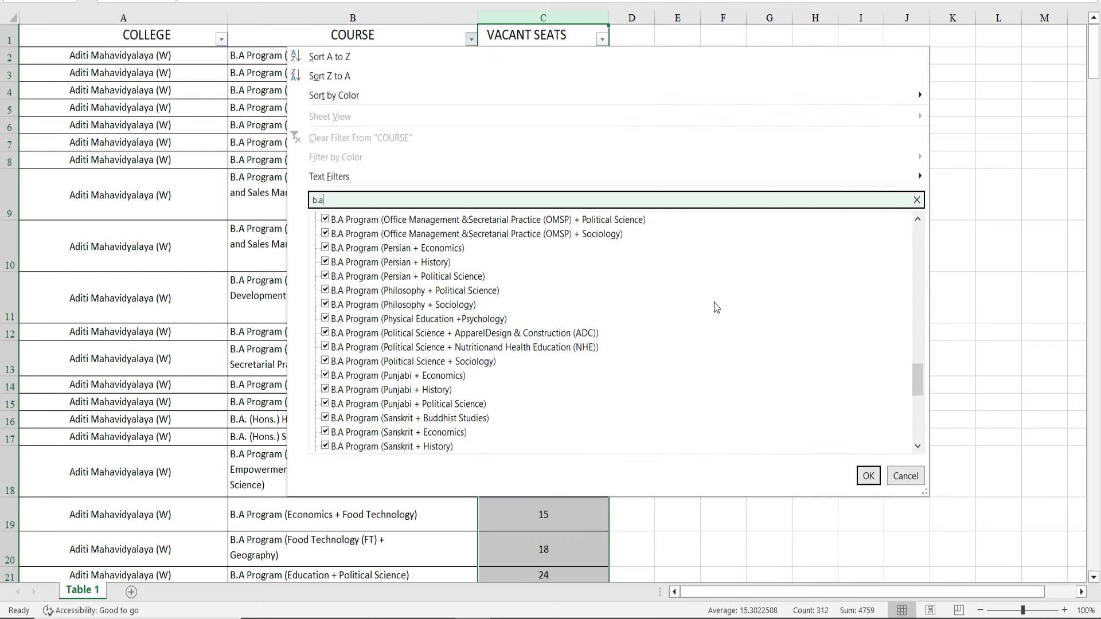
{"action": "left_click", "coordinate": [868, 476]}
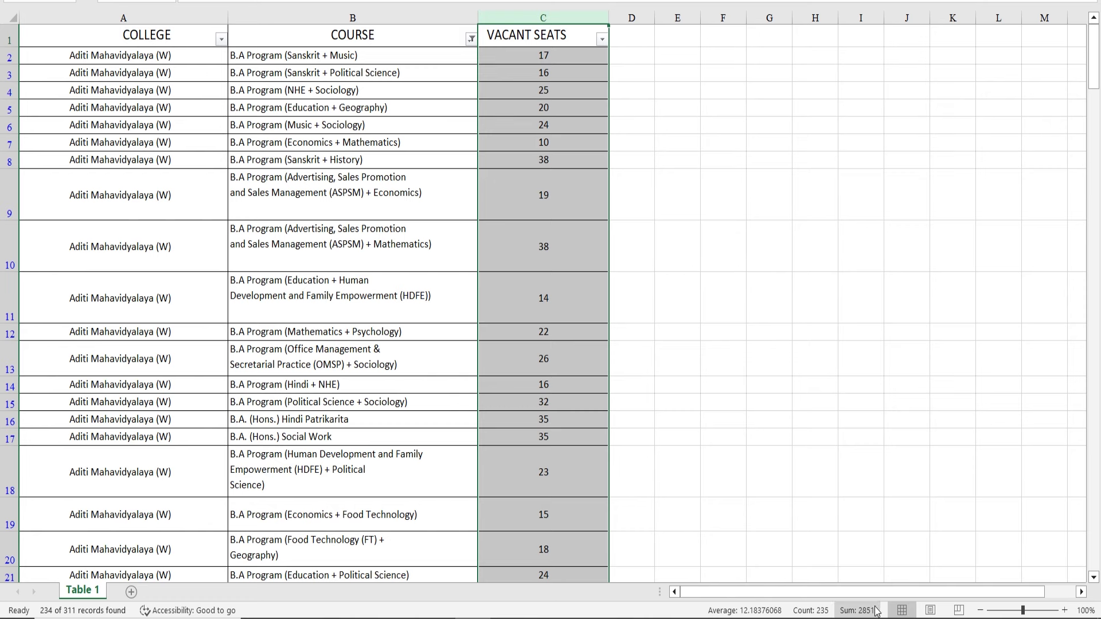
{"action": "scroll", "coordinate": [479, 286], "scroll_direction": "down", "scroll_amount": 8}
{"action": "scroll", "coordinate": [474, 286], "scroll_direction": "down", "scroll_amount": 20}
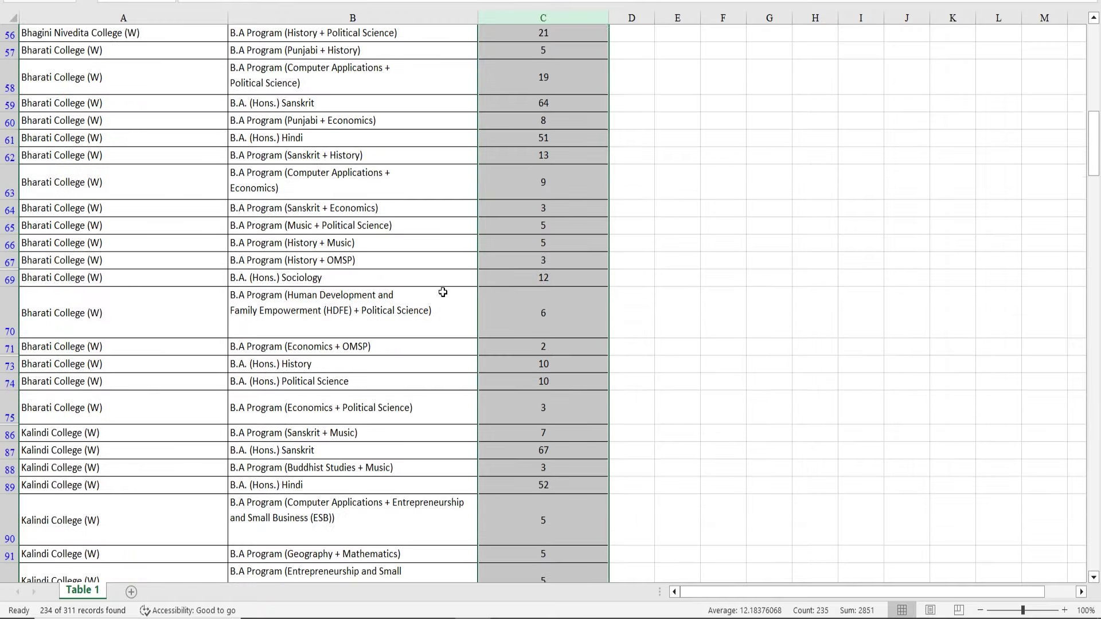
{"action": "scroll", "coordinate": [444, 289], "scroll_direction": "up", "scroll_amount": 15}
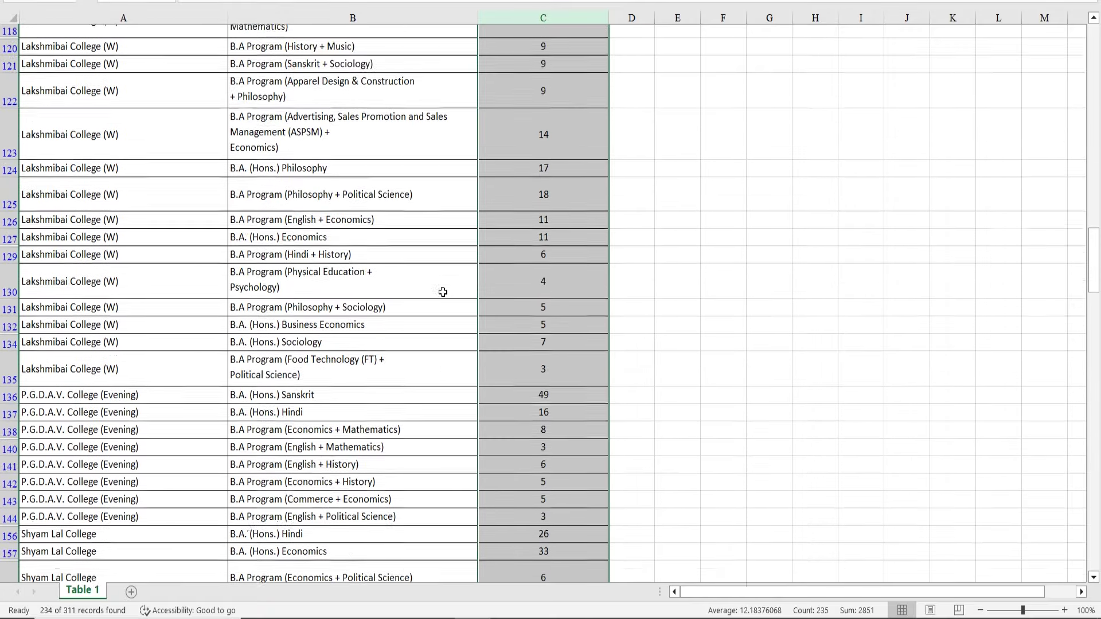
{"action": "scroll", "coordinate": [447, 285], "scroll_direction": "up", "scroll_amount": 15}
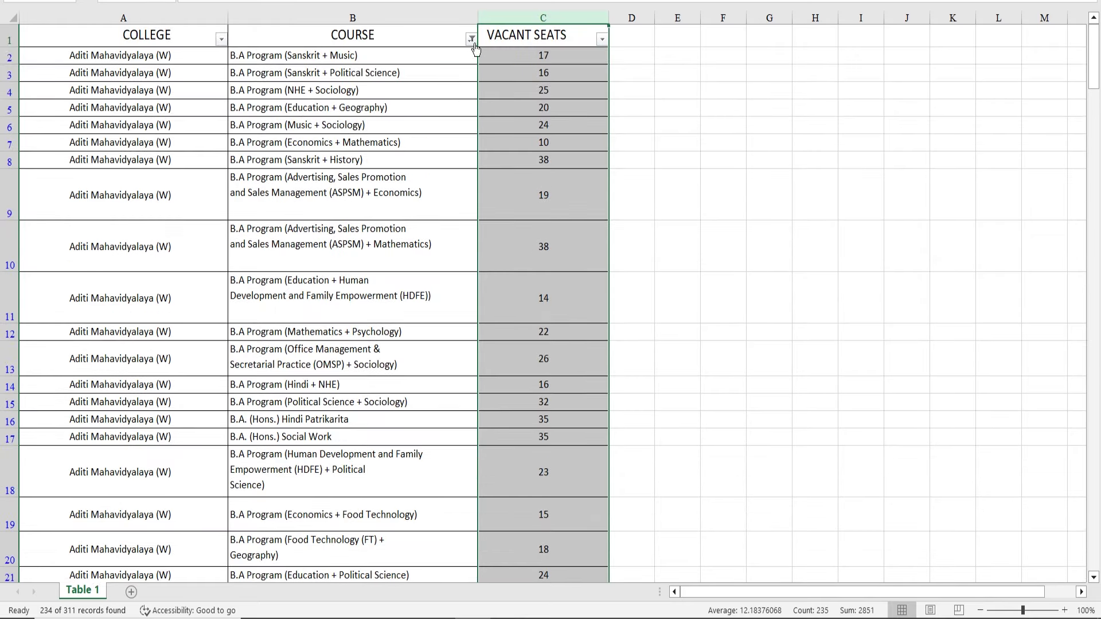
Step: Select all courses again in the COURSE filter to remove the "b.a" restriction
{"action": "left_click", "coordinate": [471, 39]}
{"action": "left_click", "coordinate": [370, 222]}
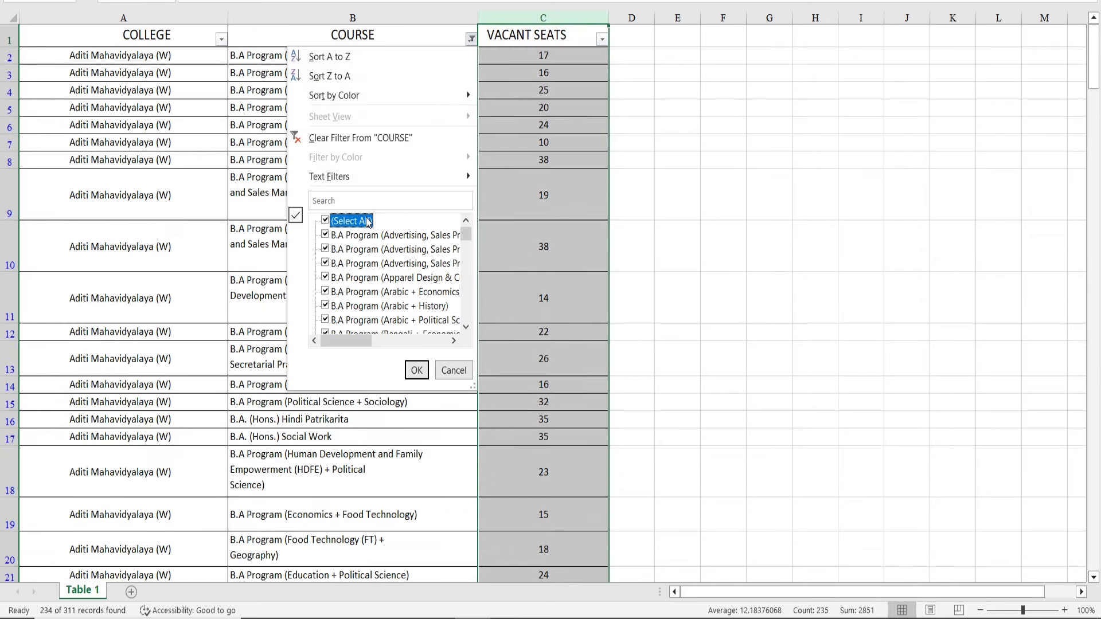
{"action": "left_click", "coordinate": [416, 369]}
Step: Filter the COURSE column by the search text "b.s" and review the vacant seats of the B.Sc courses
{"action": "left_click", "coordinate": [471, 39]}
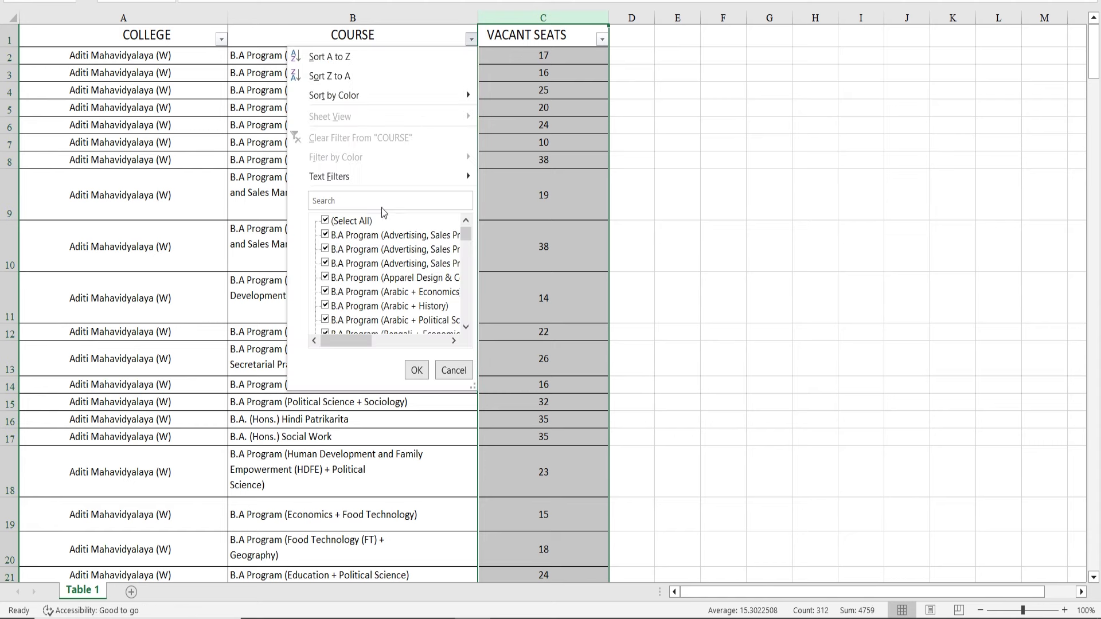
{"action": "left_click", "coordinate": [383, 200]}
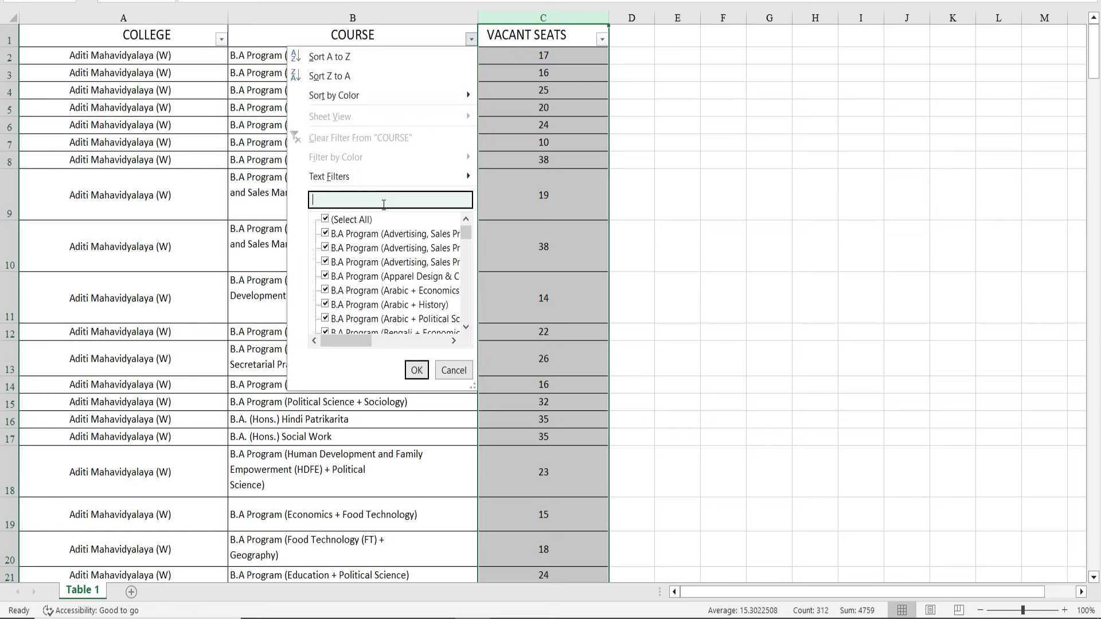
{"action": "type", "text": "b.s"}
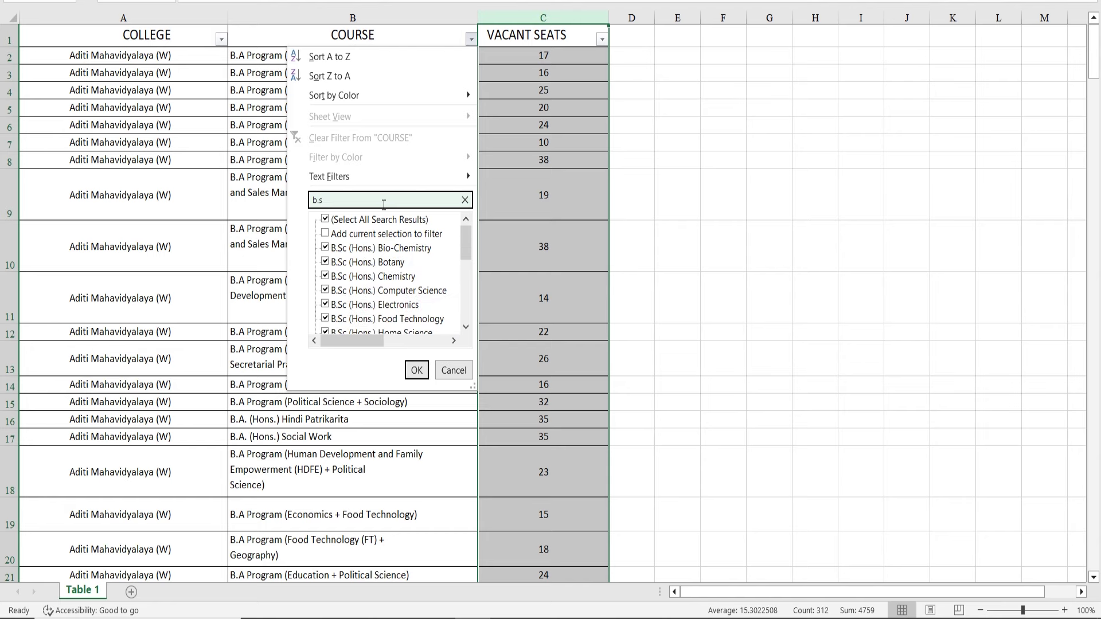
{"action": "scroll", "coordinate": [376, 311], "scroll_direction": "down", "scroll_amount": 5}
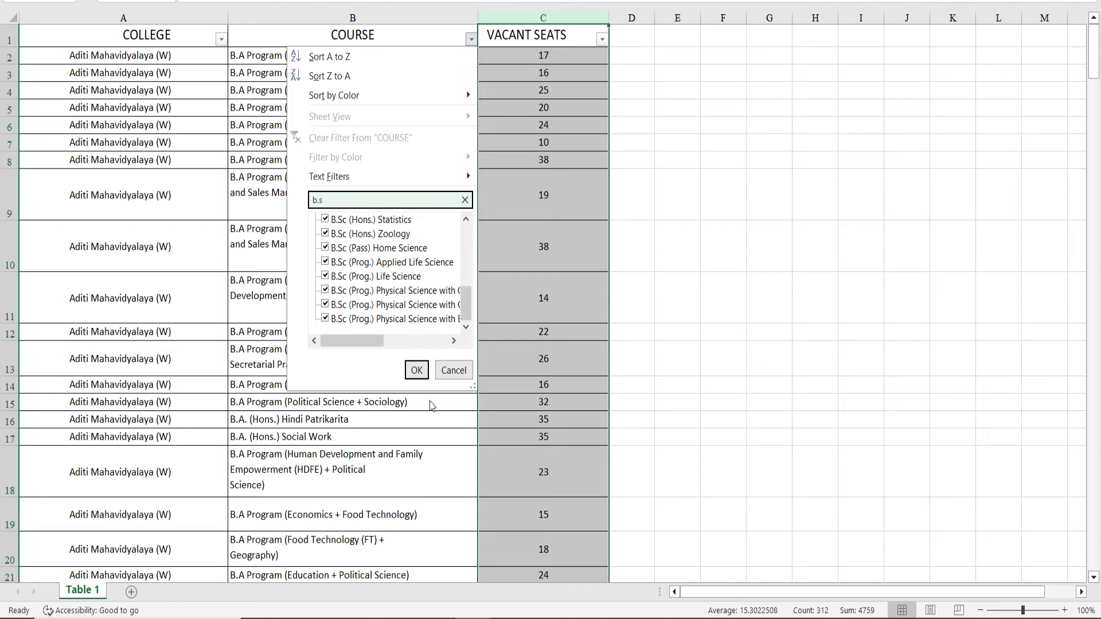
{"action": "left_click", "coordinate": [416, 370]}
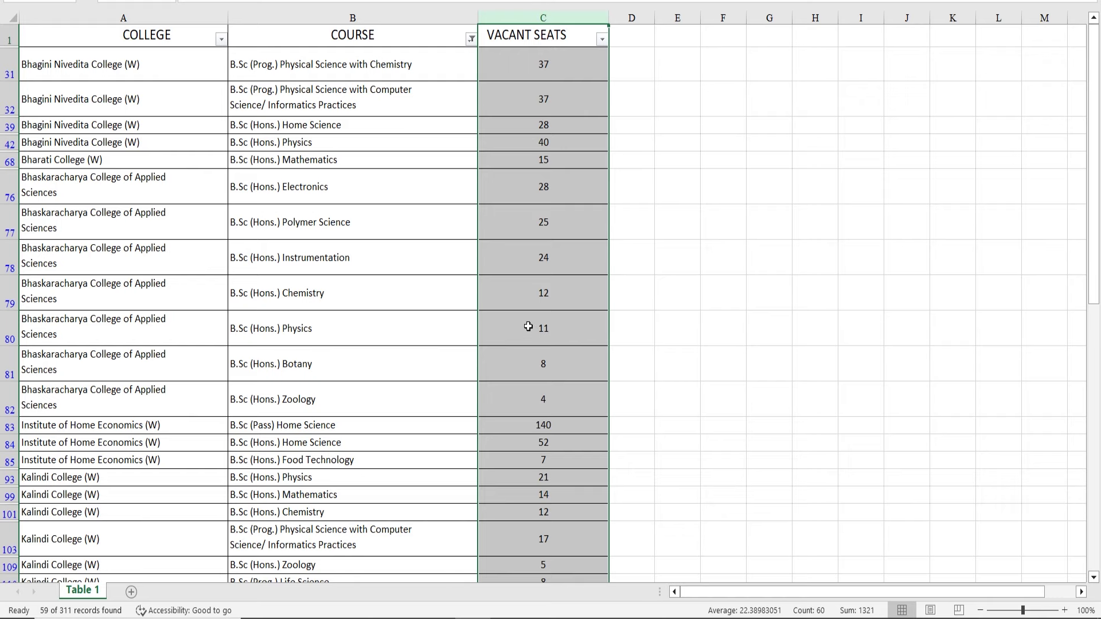
{"action": "scroll", "coordinate": [418, 273], "scroll_direction": "down", "scroll_amount": 8}
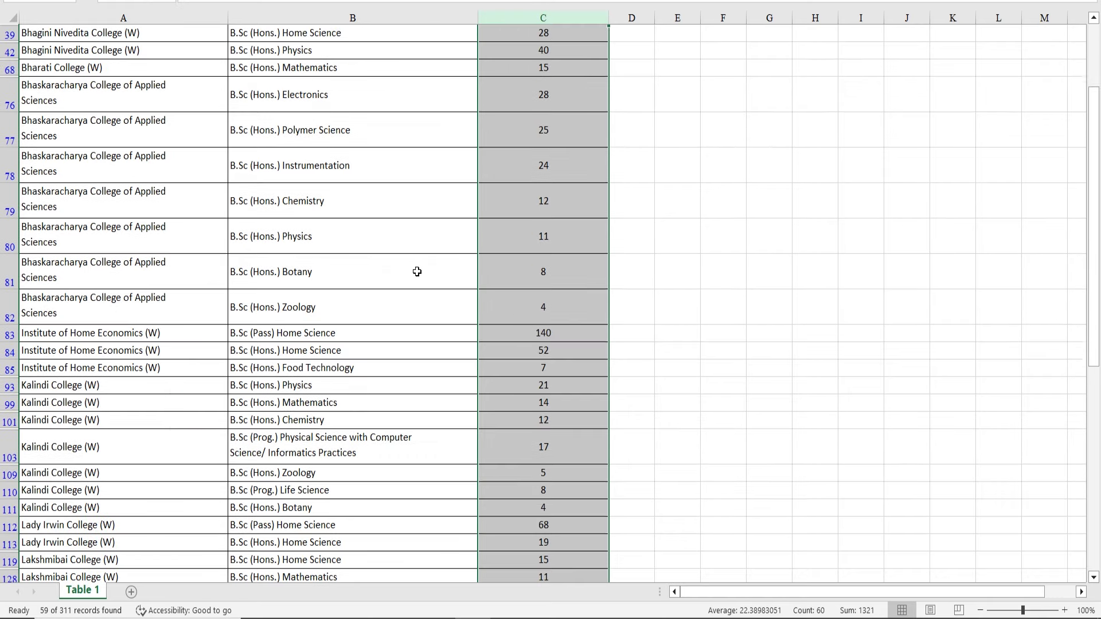
{"action": "scroll", "coordinate": [417, 271], "scroll_direction": "down", "scroll_amount": 6}
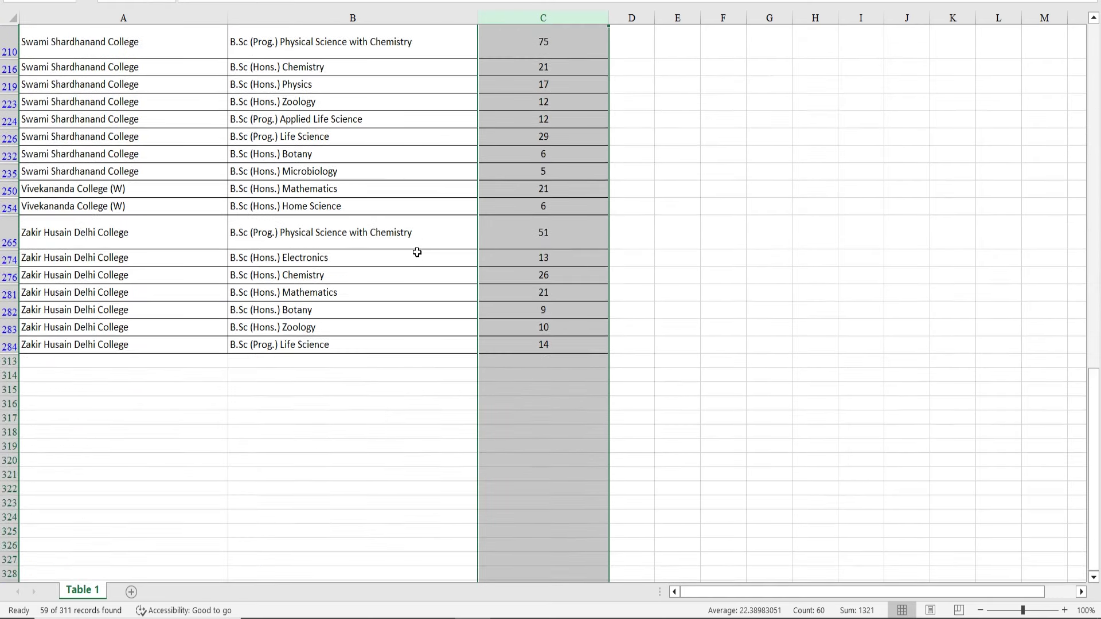
{"action": "scroll", "coordinate": [417, 250], "scroll_direction": "up", "scroll_amount": 6}
{"action": "scroll", "coordinate": [417, 250], "scroll_direction": "up", "scroll_amount": 8}
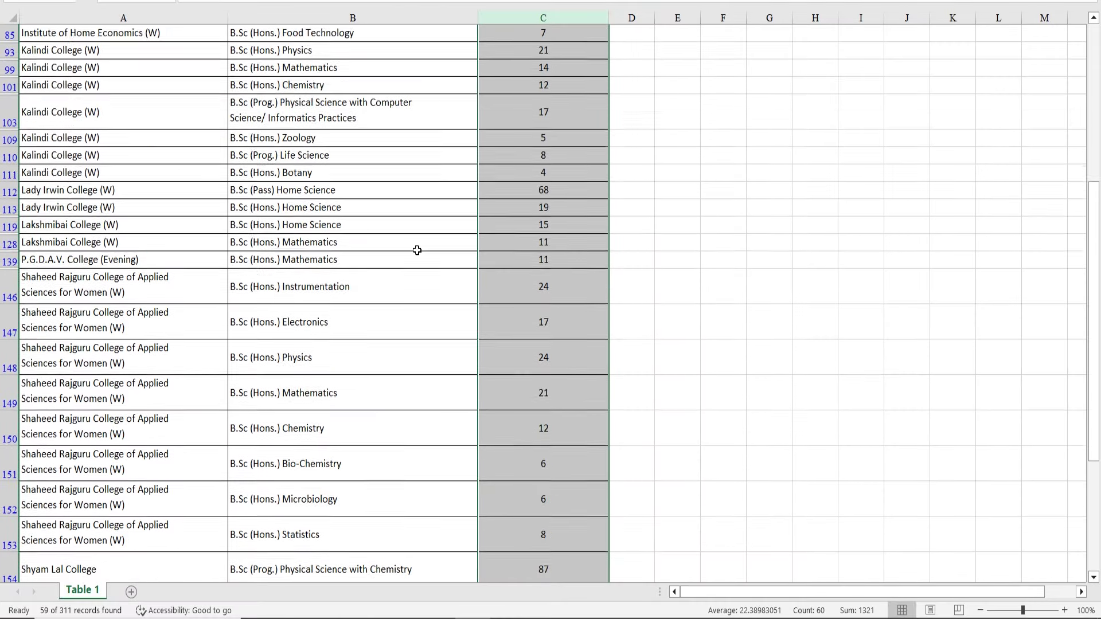
{"action": "scroll", "coordinate": [417, 250], "scroll_direction": "up", "scroll_amount": 1}
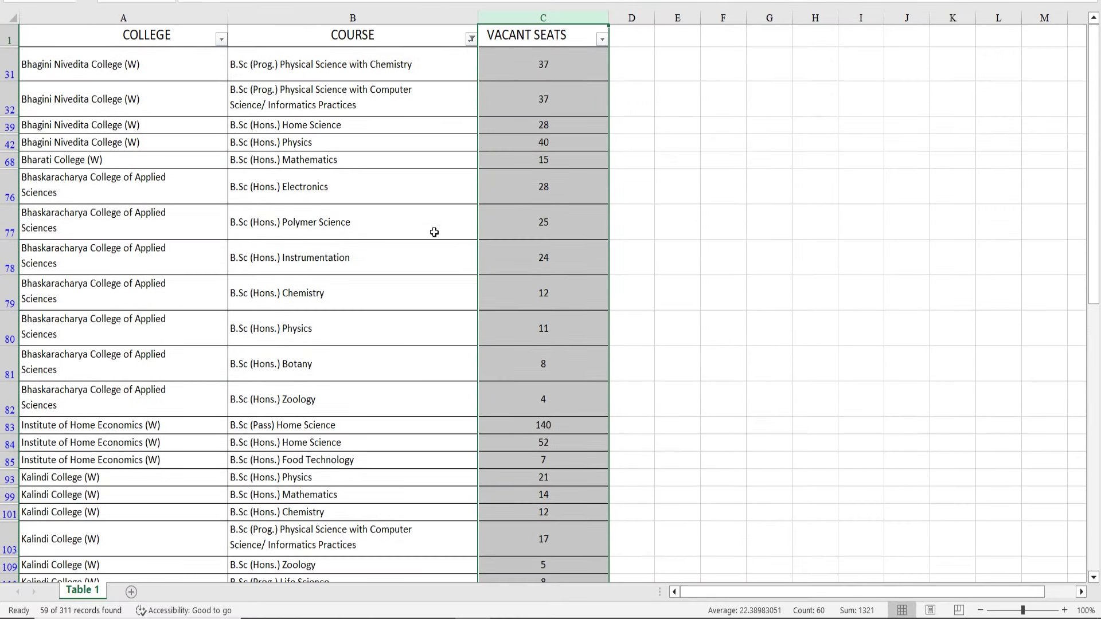
Step: Restore every course in the COURSE column by removing the B.Sc filter
{"action": "left_click", "coordinate": [471, 39]}
{"action": "left_click", "coordinate": [333, 222]}
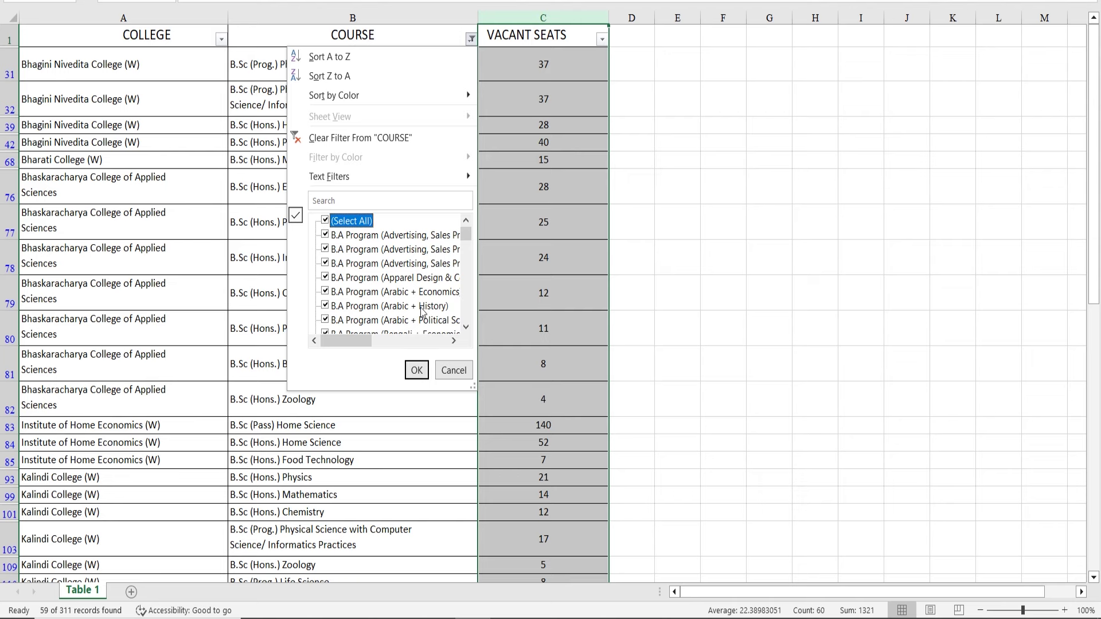
{"action": "left_click", "coordinate": [417, 370]}
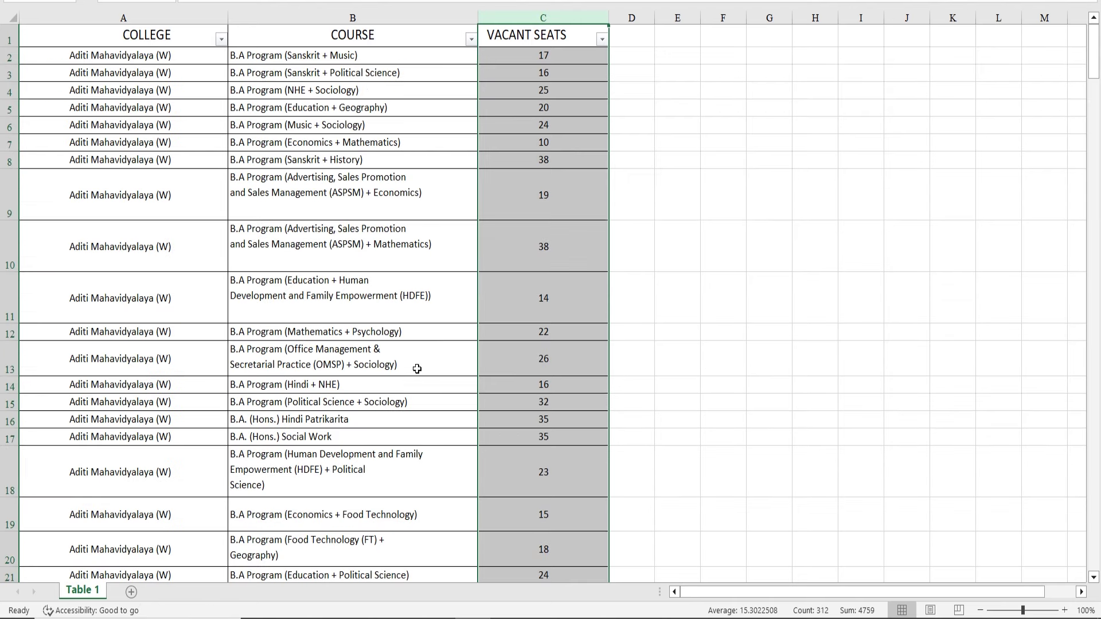